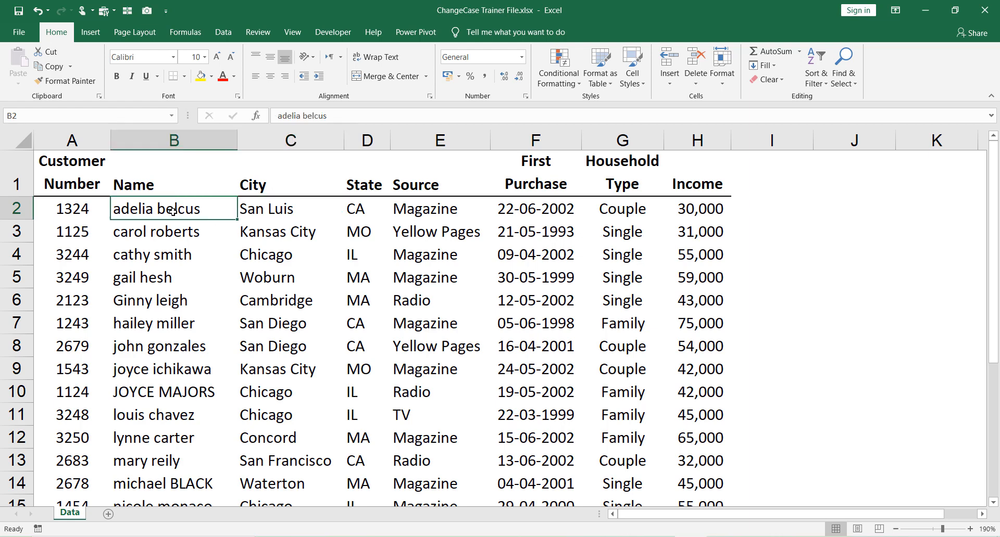
Examine the letter case of the entries in the Name column.
{"action": "left_click", "coordinate": [127, 303]}
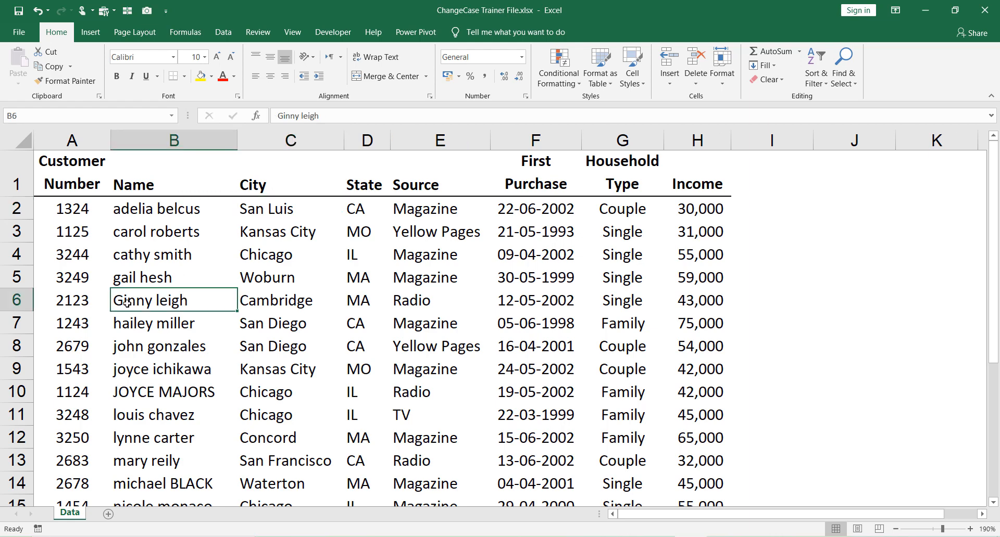
{"action": "left_click", "coordinate": [153, 395]}
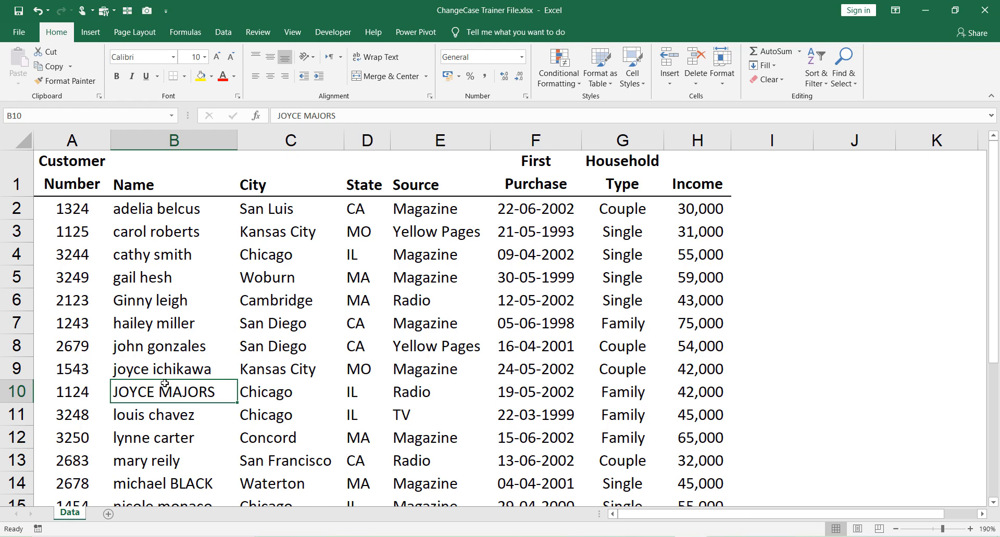
{"action": "left_click", "coordinate": [760, 207]}
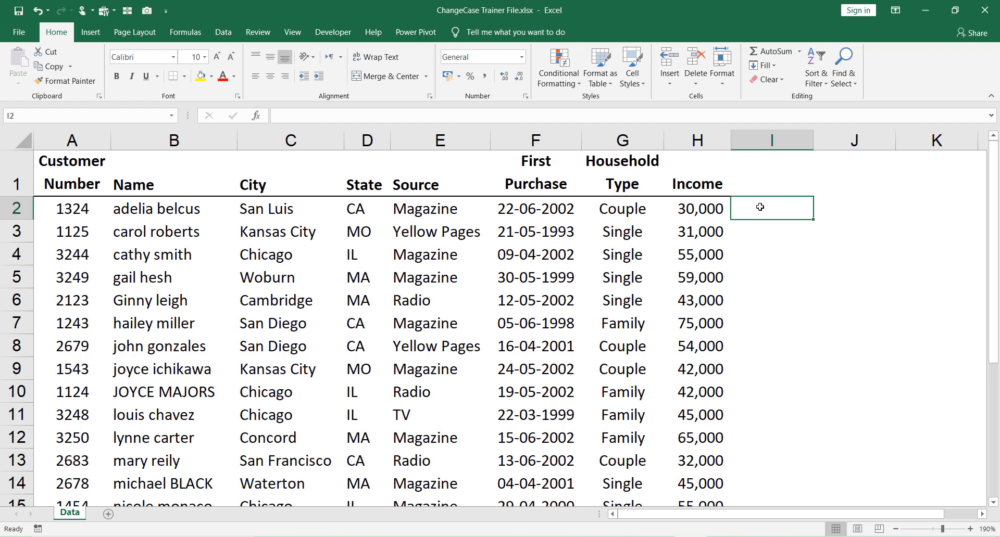
{"action": "key", "text": "Left"}
{"action": "key", "text": "Left"}
{"action": "key", "text": "Left"}
{"action": "key", "text": "Left"}
{"action": "key", "text": "Left"}
{"action": "key", "text": "Left"}
{"action": "key", "text": "Left"}
{"action": "key", "text": "Left"}
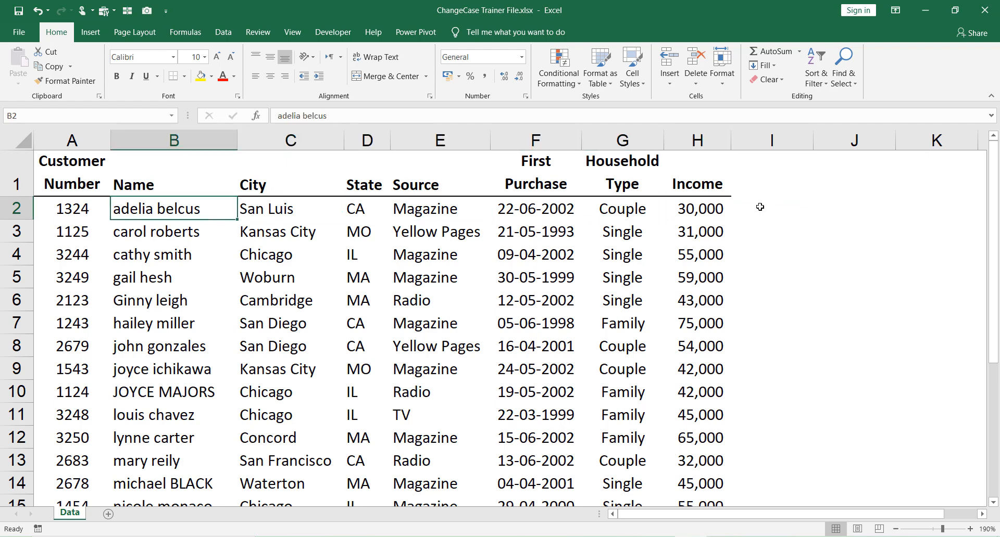
{"action": "left_click", "coordinate": [165, 209]}
Enter the formula =UPPER(B2) in cell I2 to convert the first customer's name to uppercase.
{"action": "key", "text": "Right"}
{"action": "key", "text": "Right"}
{"action": "key", "text": "Right"}
{"action": "key", "text": "Right"}
{"action": "key", "text": "Right"}
{"action": "key", "text": "Right"}
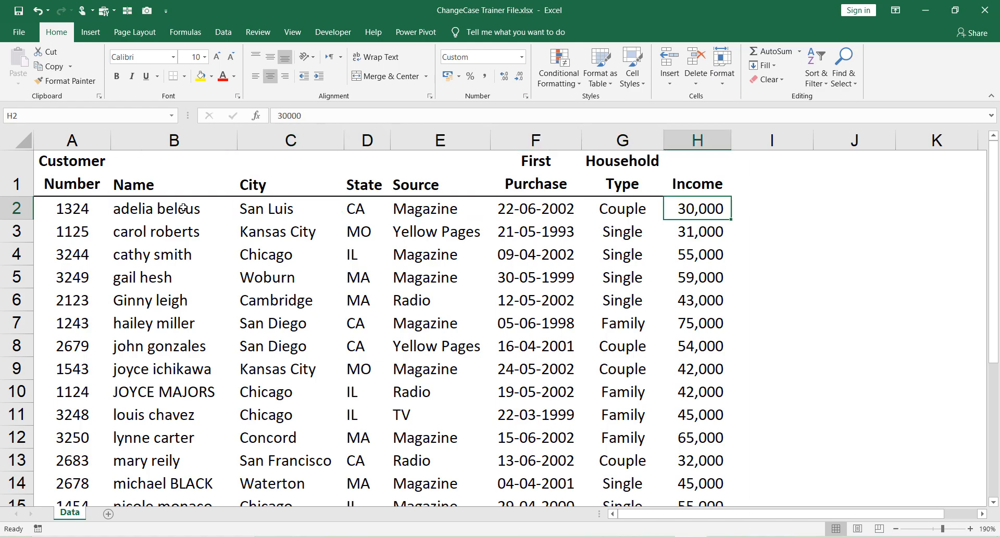
{"action": "key", "text": "Right"}
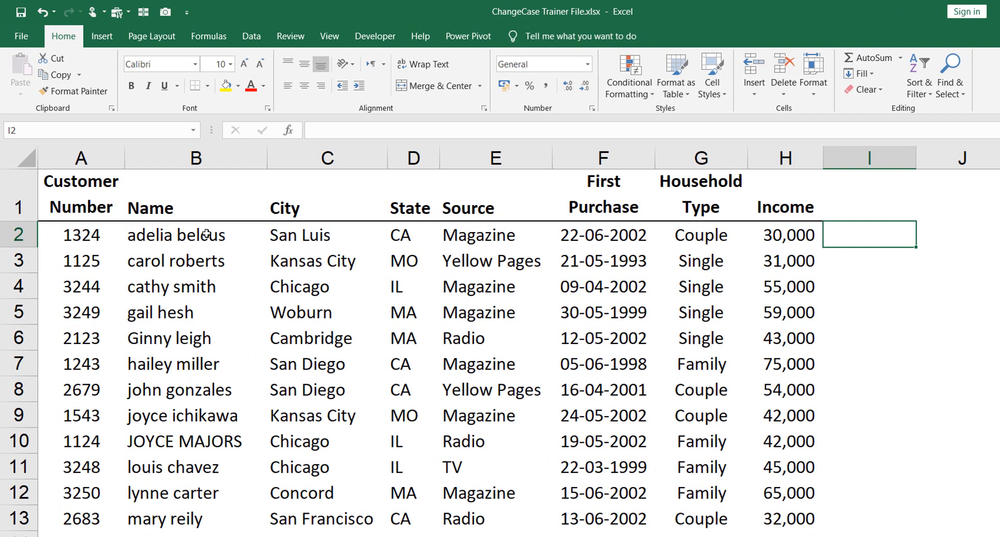
{"action": "type", "text": "="}
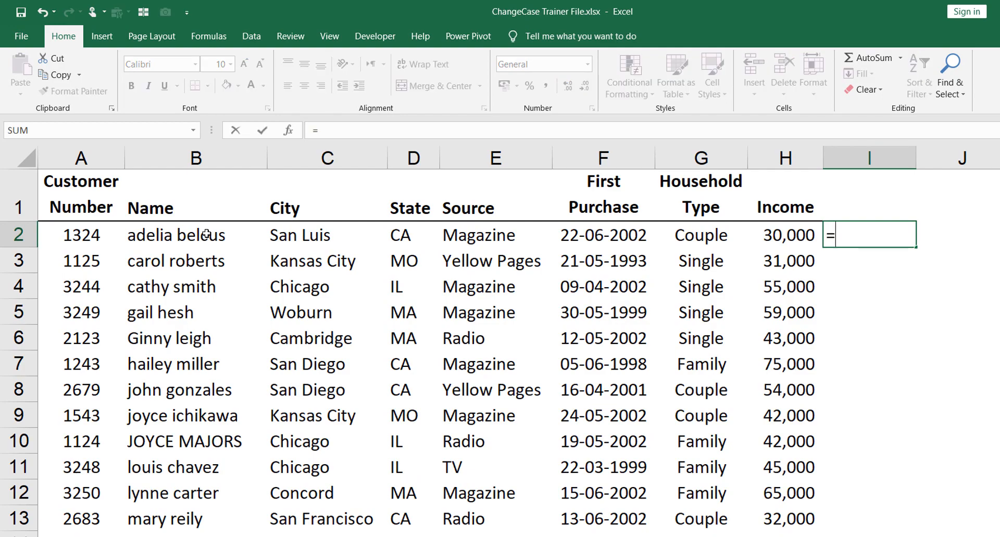
{"action": "type", "text": "up"}
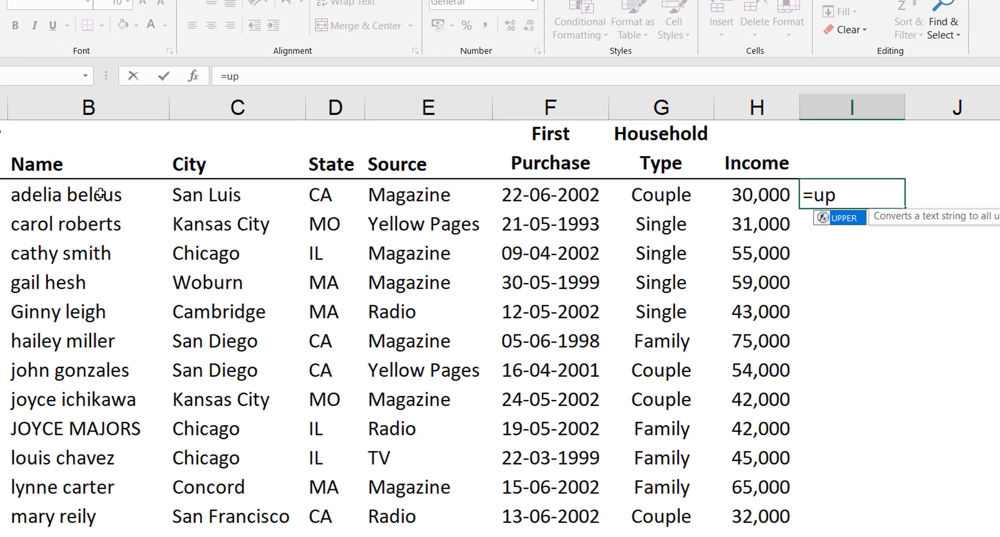
{"action": "double_click", "coordinate": [844, 218]}
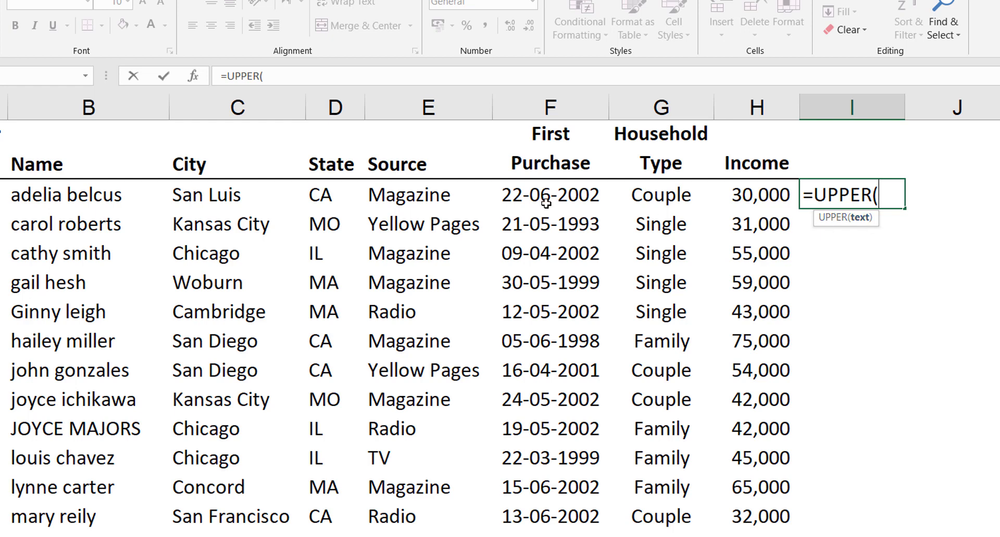
{"action": "left_click", "coordinate": [92, 198]}
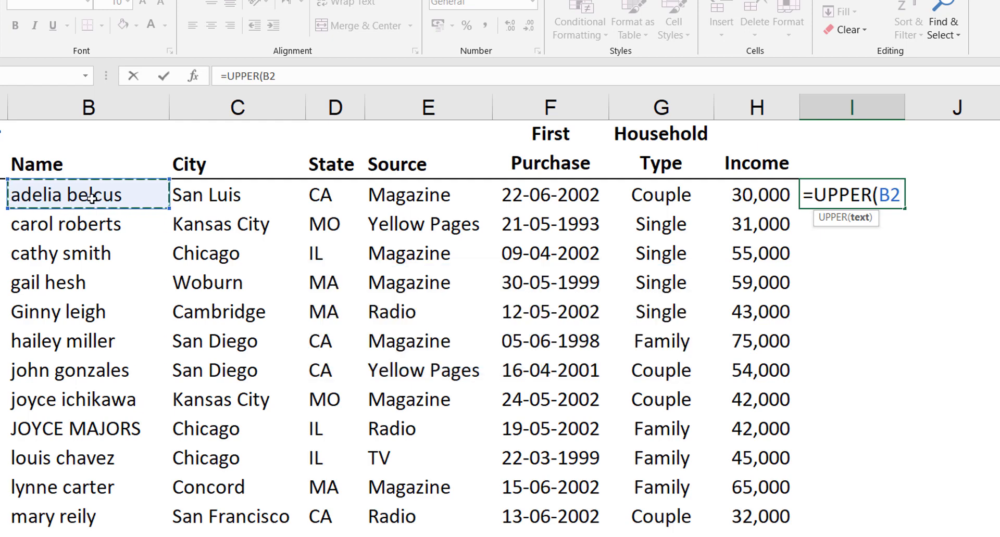
{"action": "key", "text": "Return"}
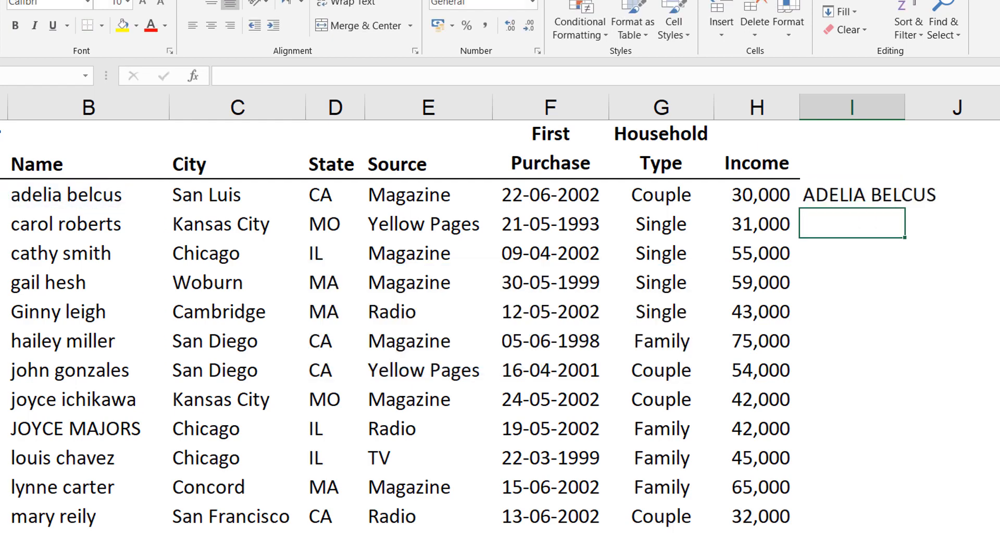
Autofit the width of column I and fill the UPPER formula from I2 down to the last customer row.
{"action": "double_click", "coordinate": [904, 105]}
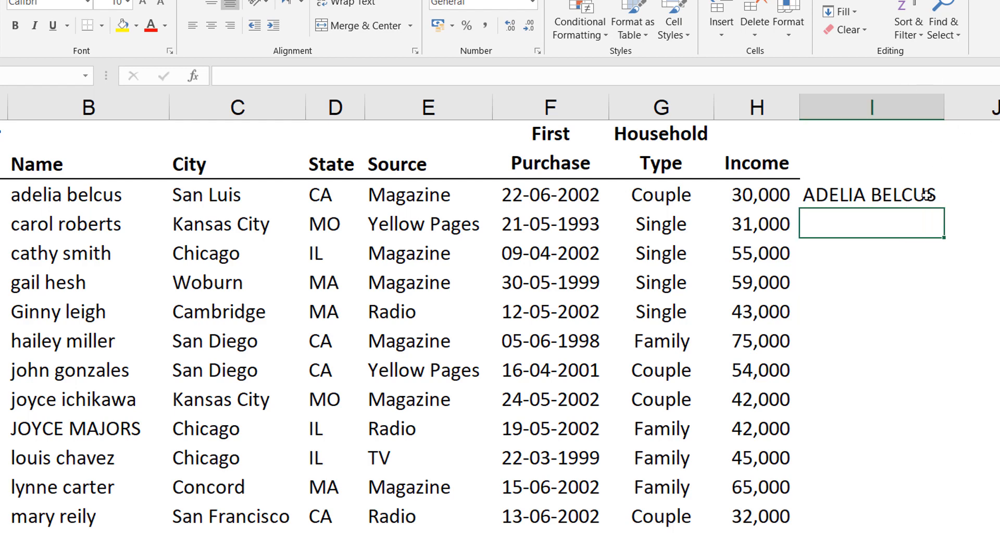
{"action": "left_click", "coordinate": [904, 195]}
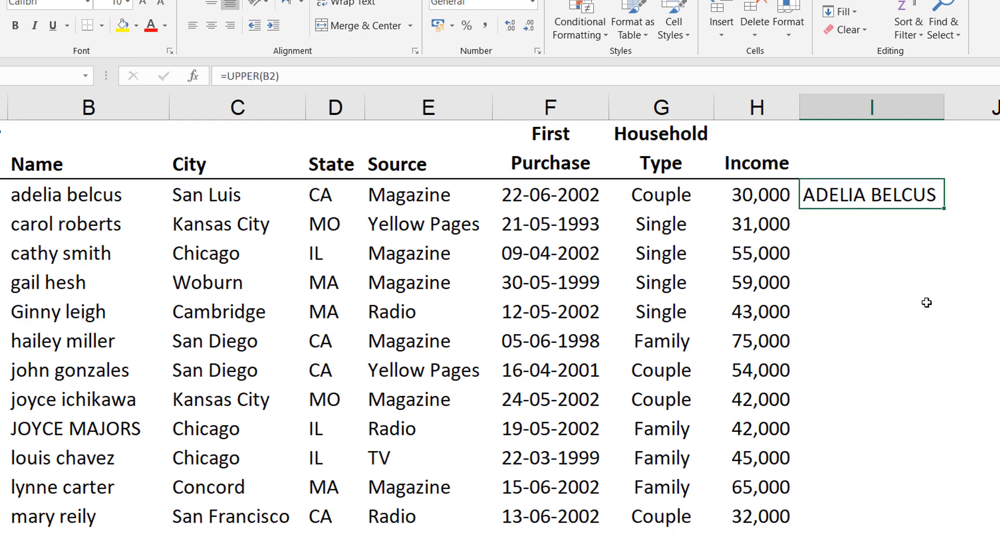
{"action": "double_click", "coordinate": [944, 207]}
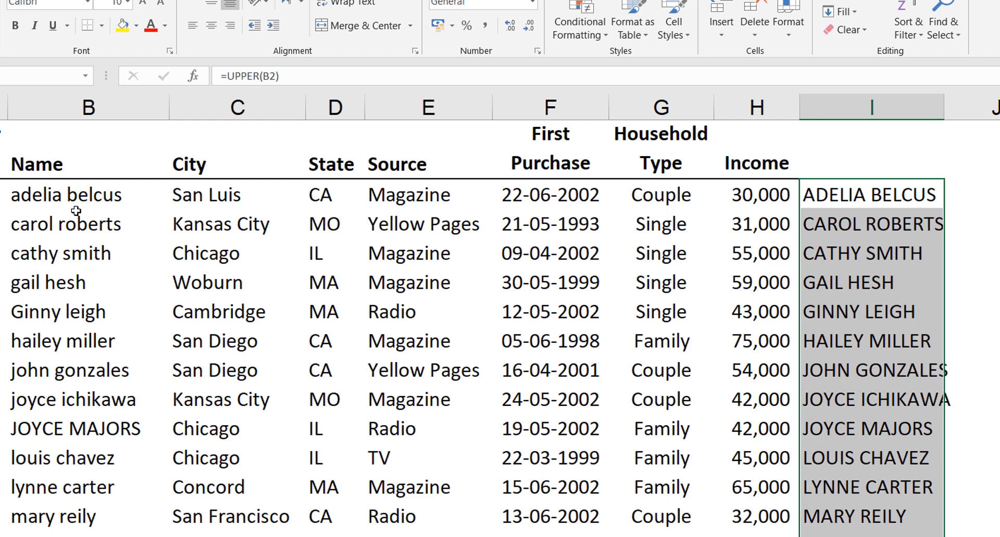
Inspect the cell reference used by the UPPER formula in I2 without changing it.
{"action": "double_click", "coordinate": [875, 192]}
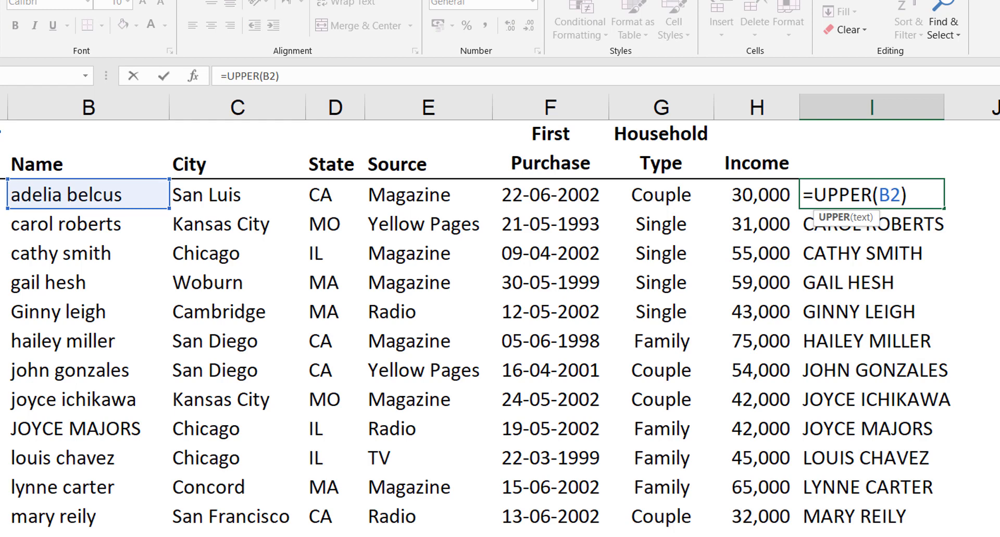
{"action": "key", "text": "Escape"}
{"action": "key", "text": "Return"}
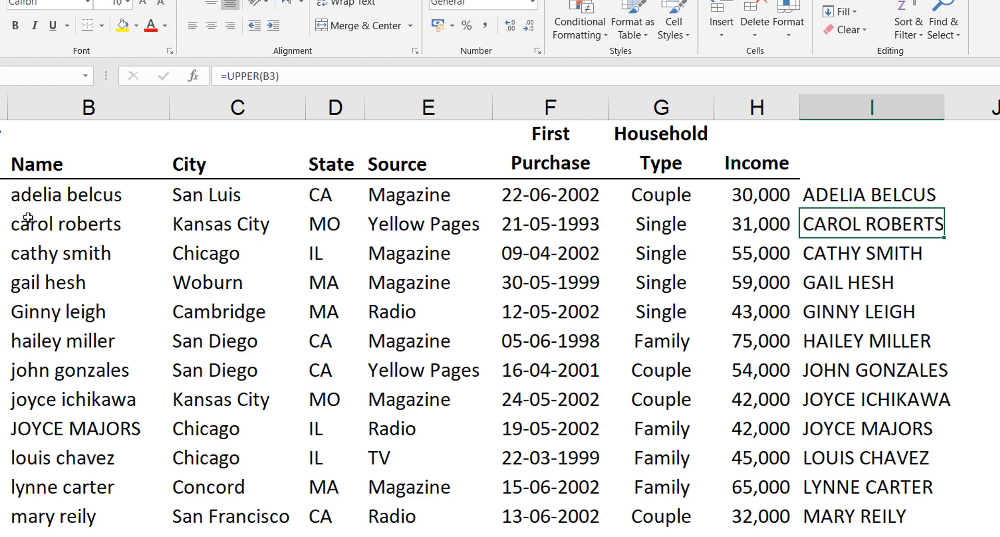
Copy all the uppercase names from I2 downward and paste them as values over the Name column starting at B2.
{"action": "left_click", "coordinate": [860, 194]}
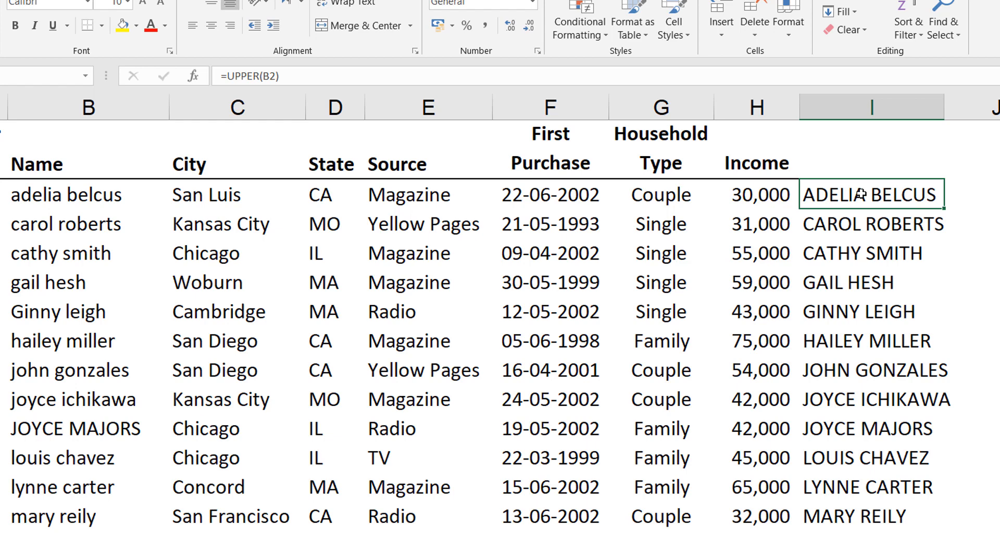
{"action": "key", "text": "ctrl+shift+Down"}
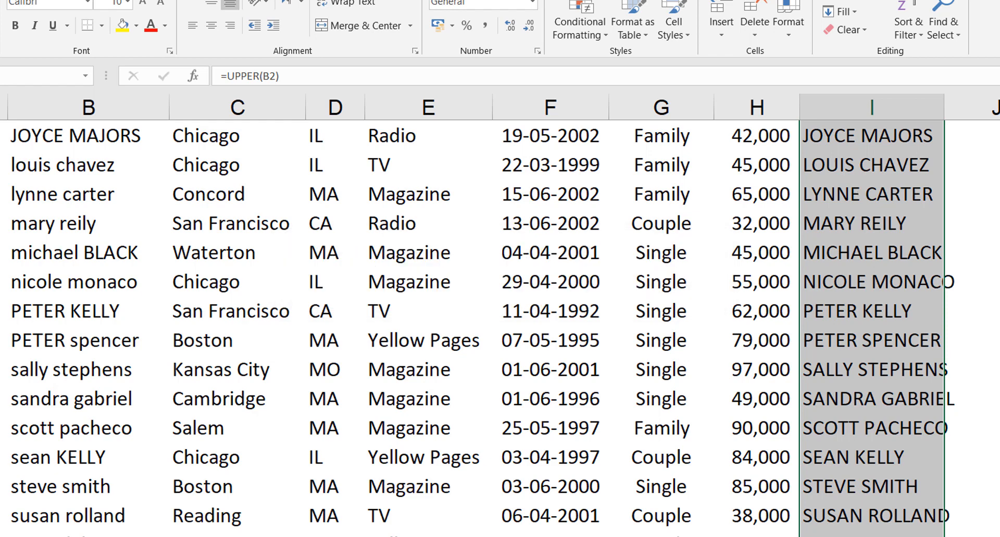
{"action": "scroll", "coordinate": [477, 329], "scroll_direction": "up", "scroll_amount": 4}
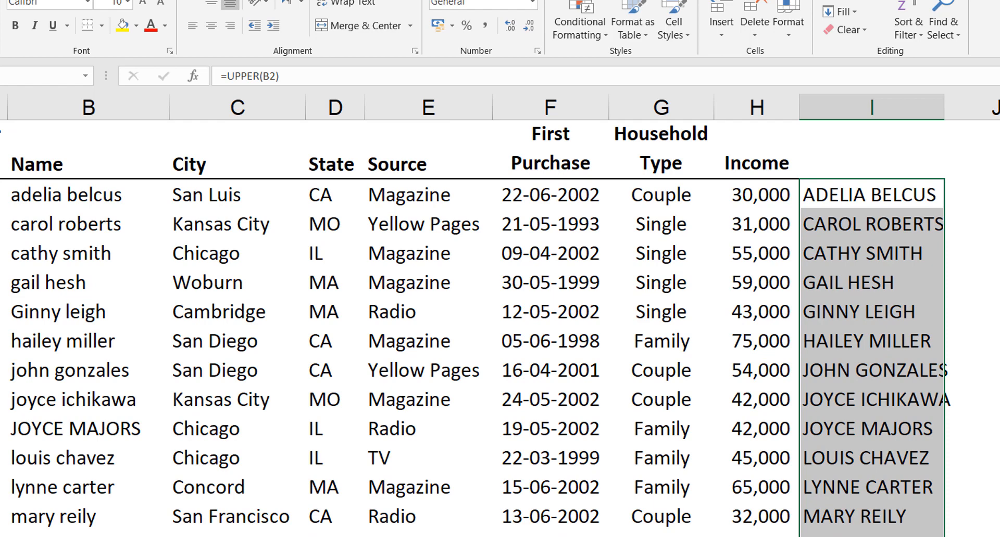
{"action": "key", "text": "ctrl+c"}
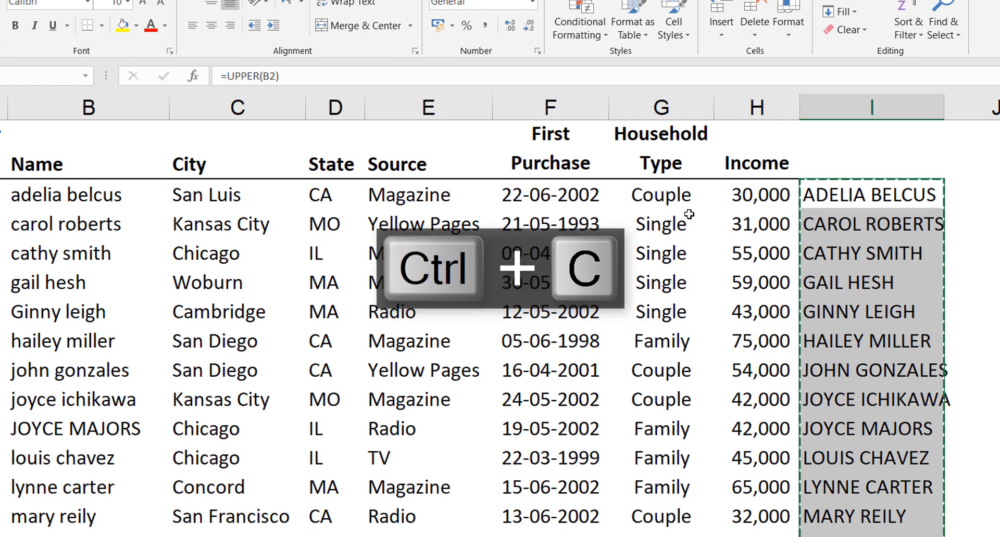
{"action": "left_click", "coordinate": [84, 197]}
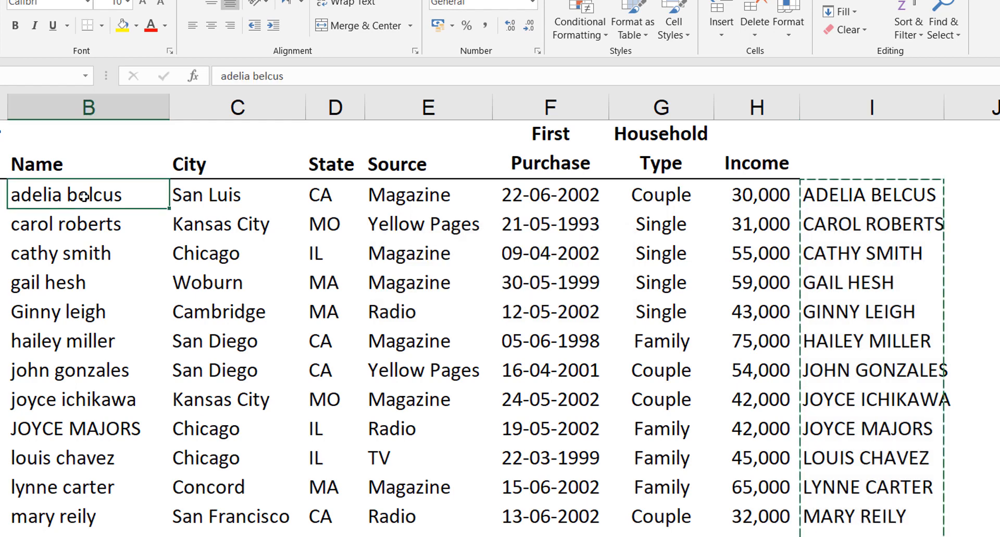
{"action": "right_click", "coordinate": [83, 197]}
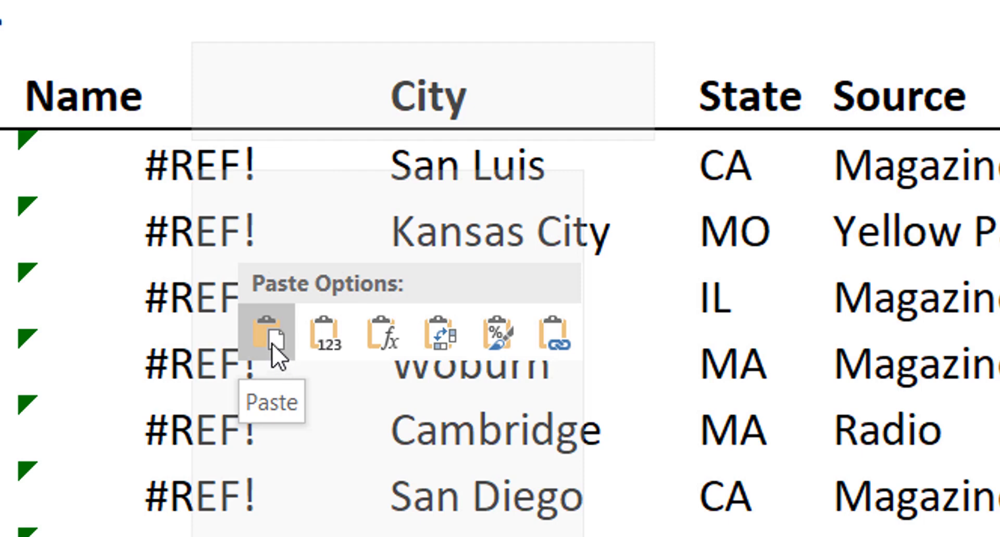
{"action": "left_click", "coordinate": [330, 335]}
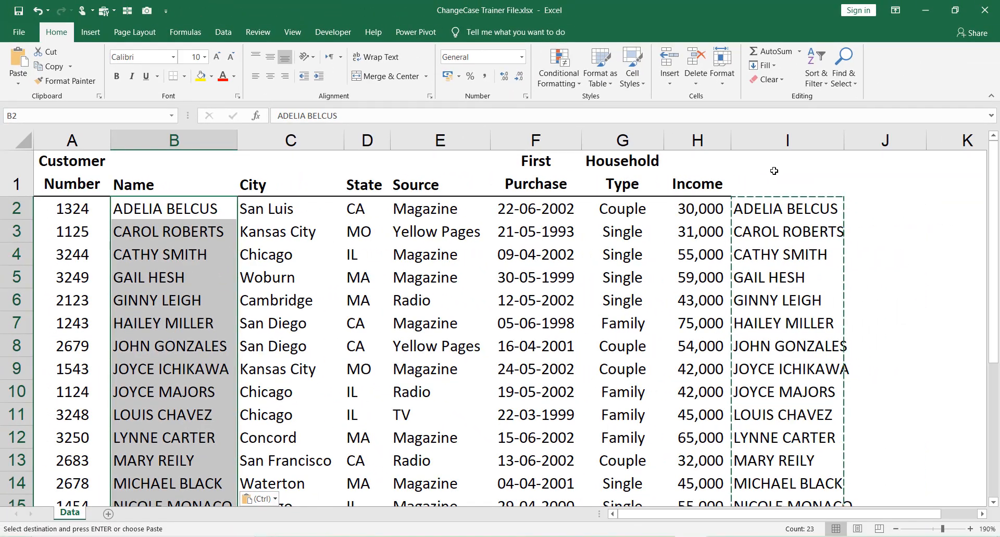
End the copy mode and clear the entire contents of helper column I.
{"action": "left_click", "coordinate": [780, 174]}
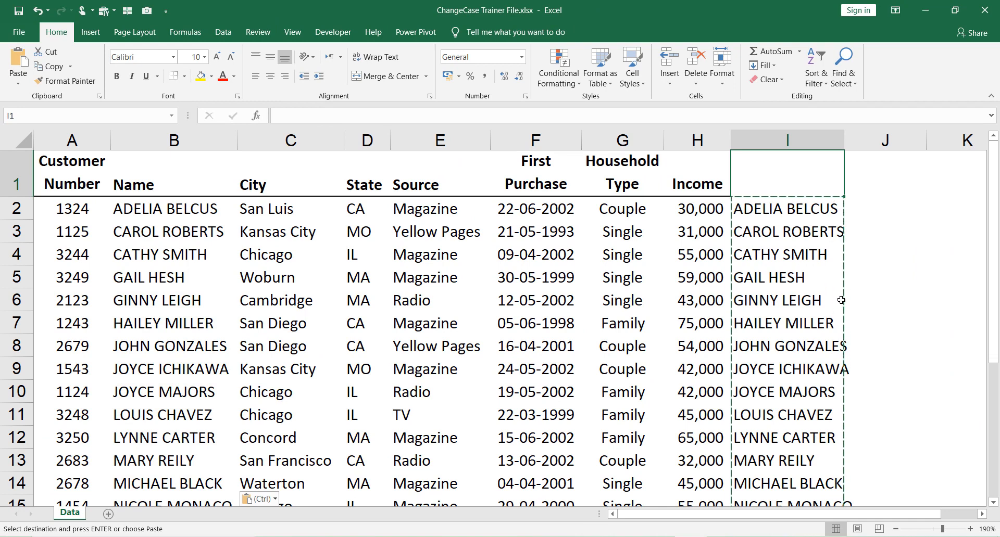
{"action": "key", "text": "Escape"}
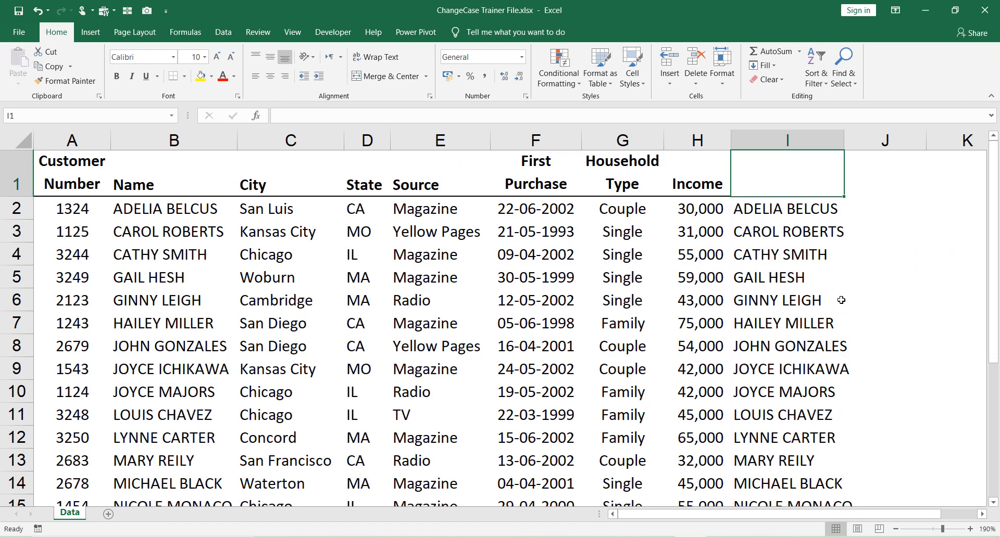
{"action": "left_click", "coordinate": [801, 133]}
{"action": "key", "text": "Delete"}
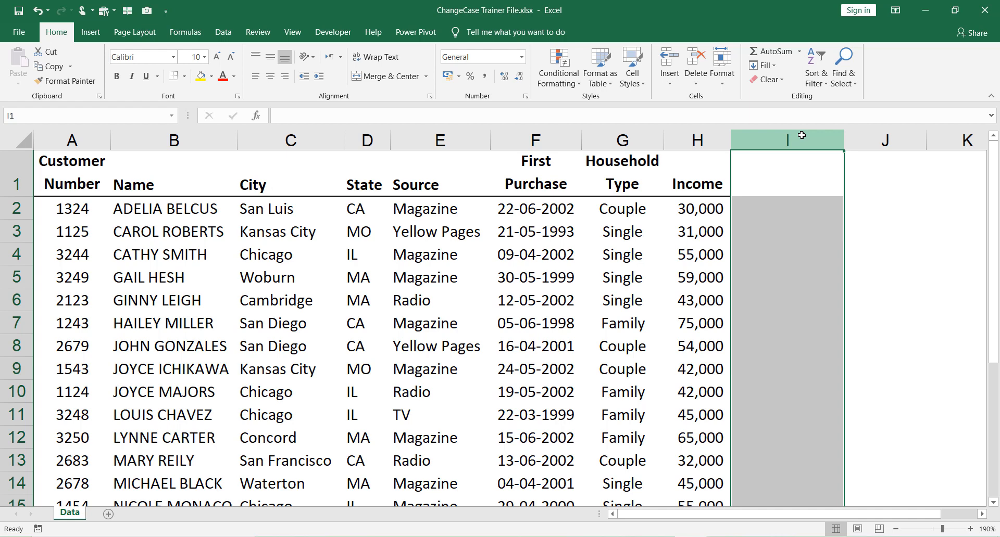
Enter the formula =PROPER(B2) in cell I2 and fill it down to the last customer row.
{"action": "left_click", "coordinate": [761, 204]}
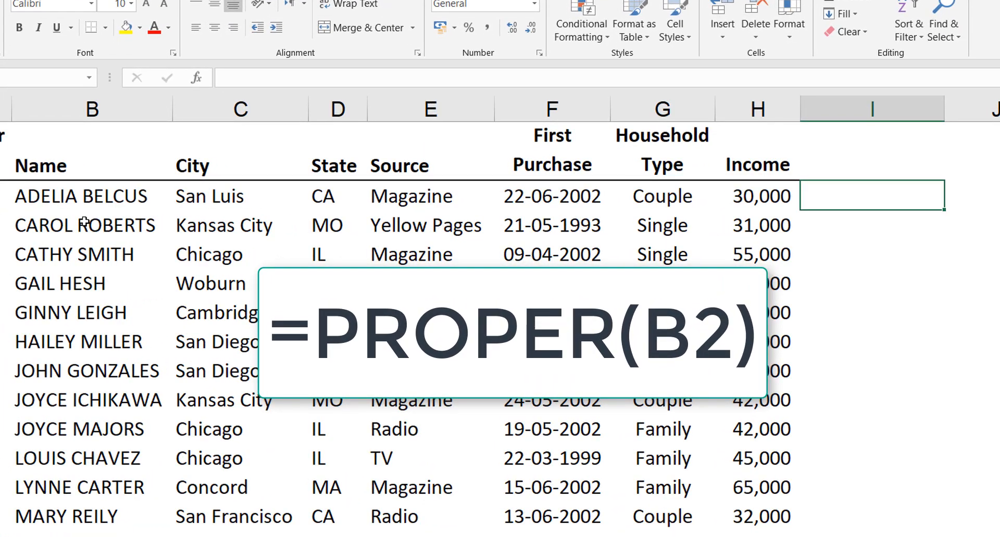
{"action": "type", "text": "=pr"}
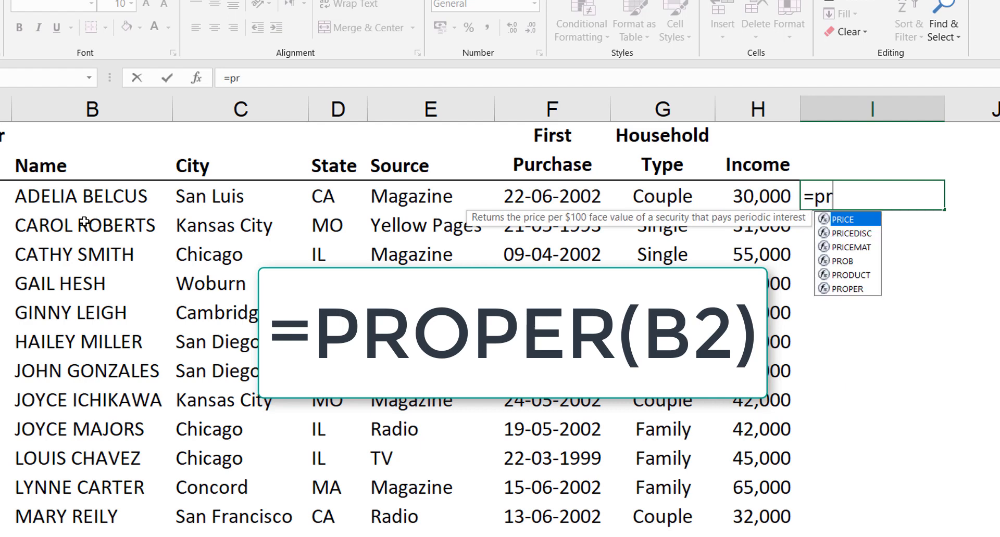
{"action": "type", "text": "o"}
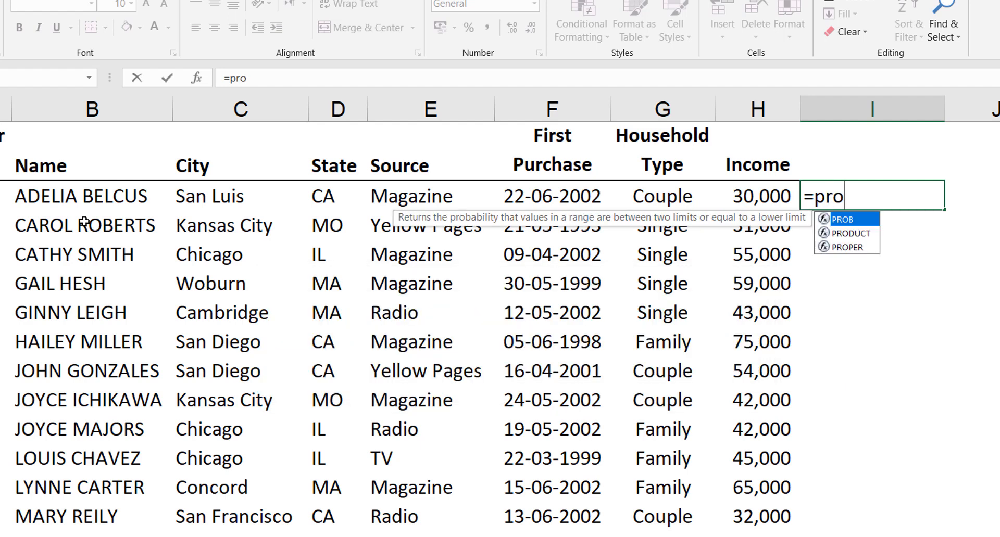
{"action": "key", "text": "Down"}
{"action": "key", "text": "Down"}
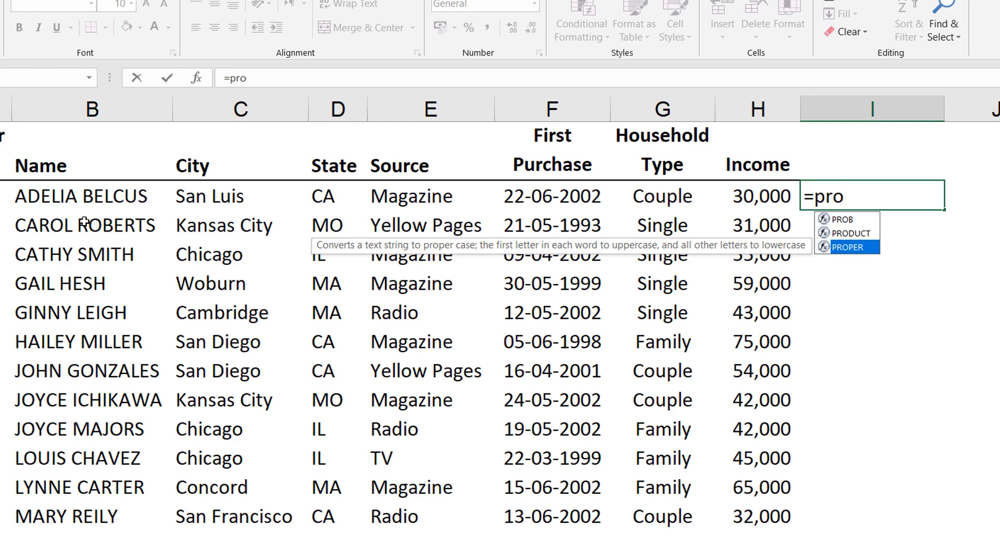
{"action": "key", "text": "Tab"}
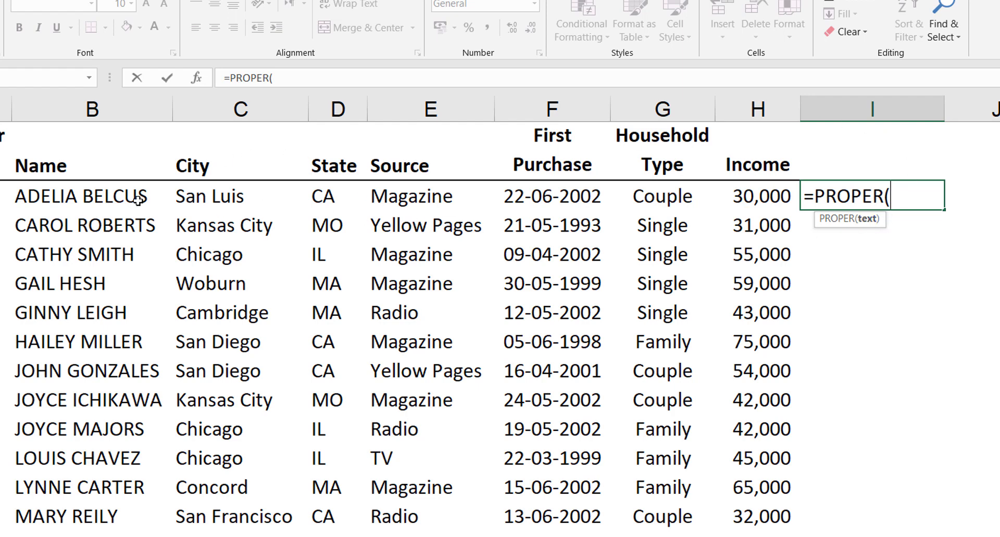
{"action": "left_click", "coordinate": [104, 192]}
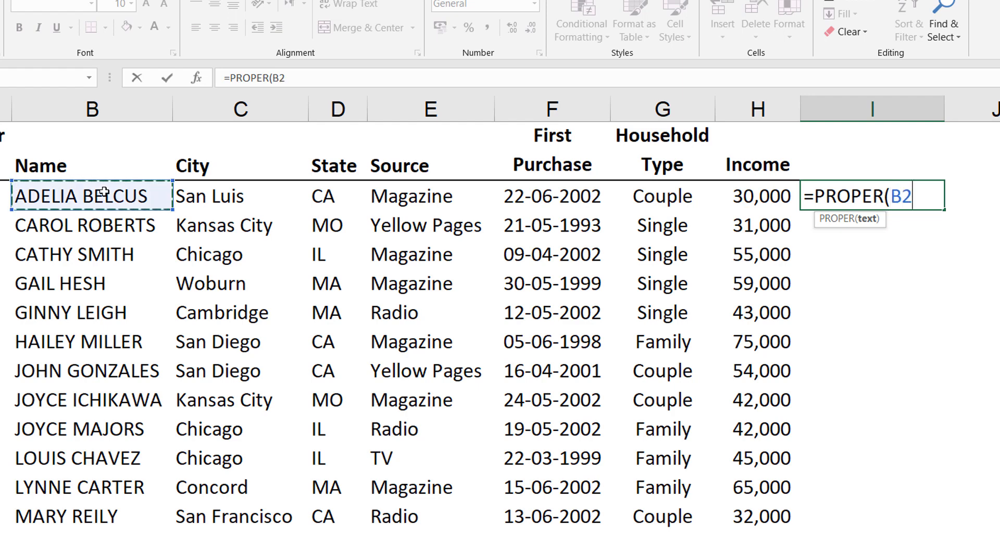
{"action": "type", "text": ")"}
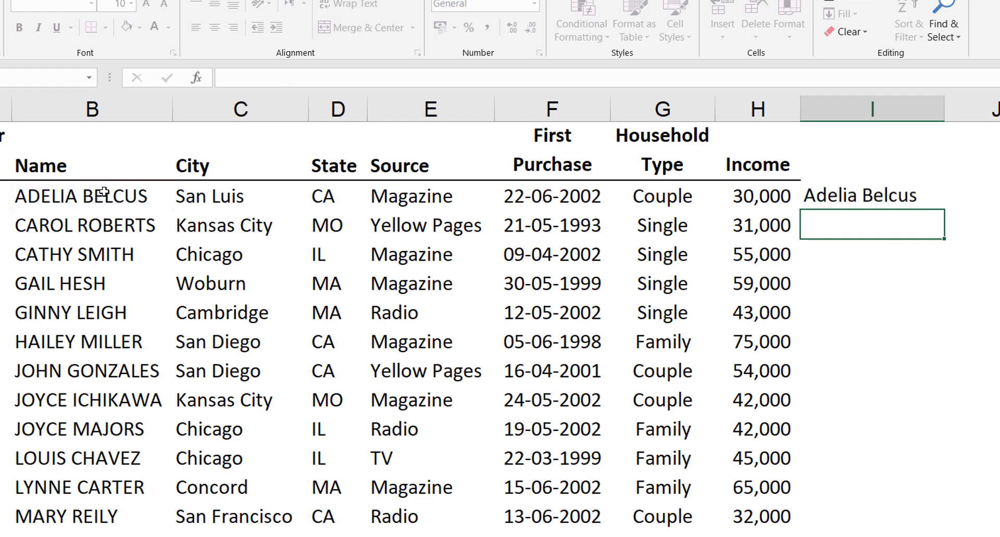
{"action": "key", "text": "Return"}
{"action": "key", "text": "Up"}
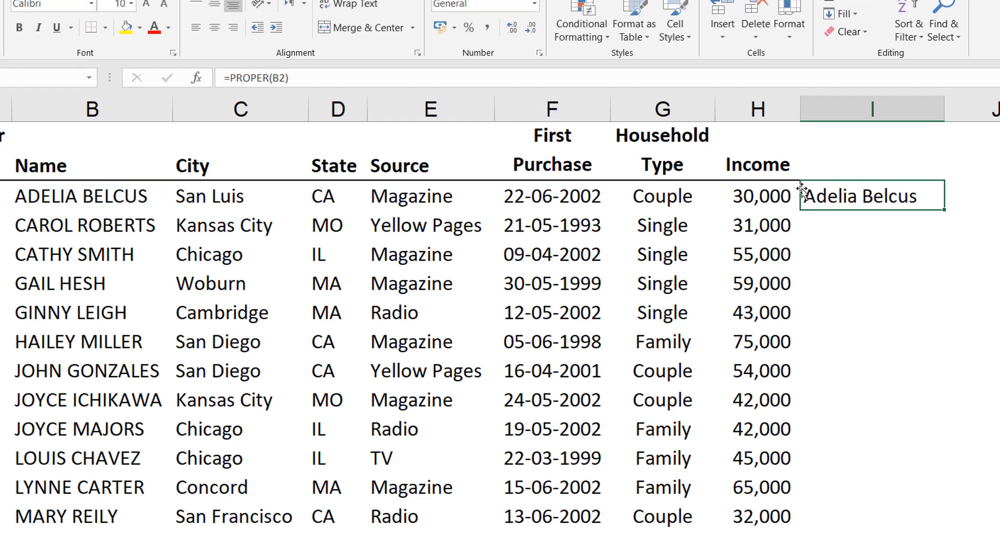
{"action": "double_click", "coordinate": [945, 207]}
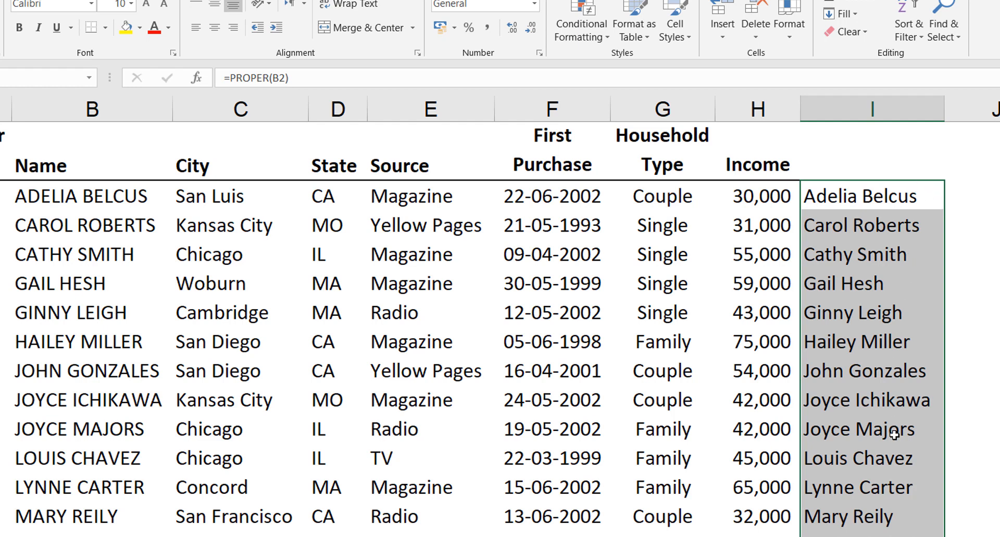
Copy the proper-case names in column I and paste them as values over the Name column starting at B2.
{"action": "key", "text": "ctrl+c"}
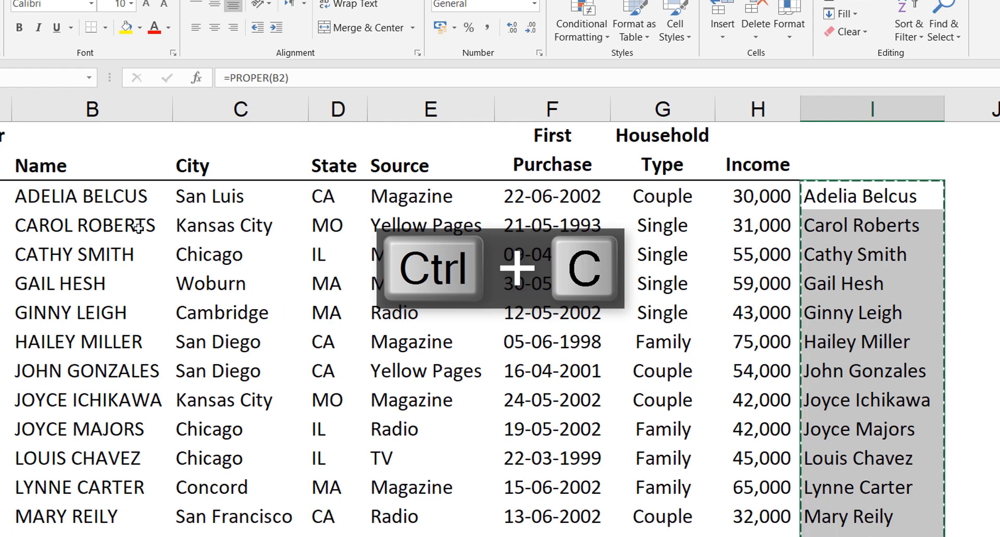
{"action": "left_click", "coordinate": [95, 196]}
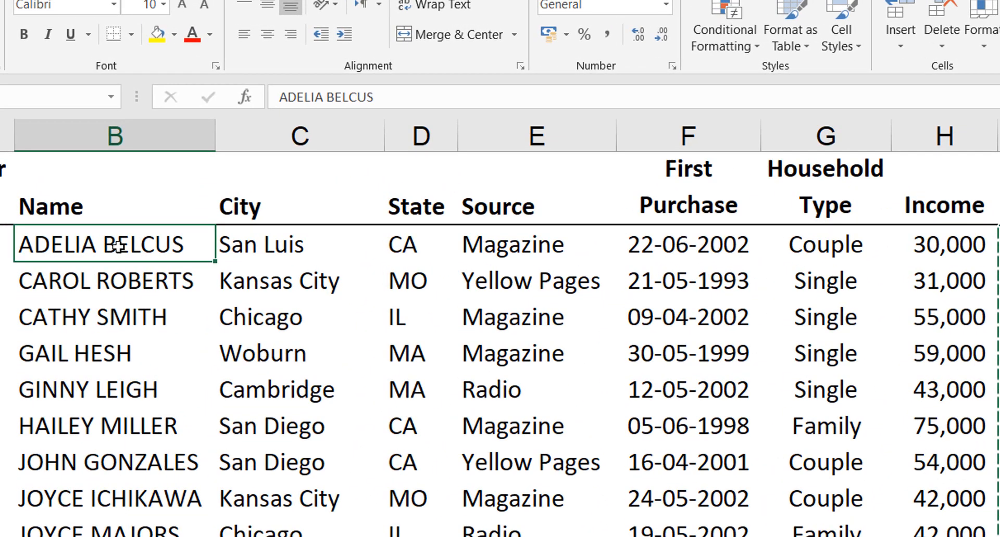
{"action": "right_click", "coordinate": [110, 229]}
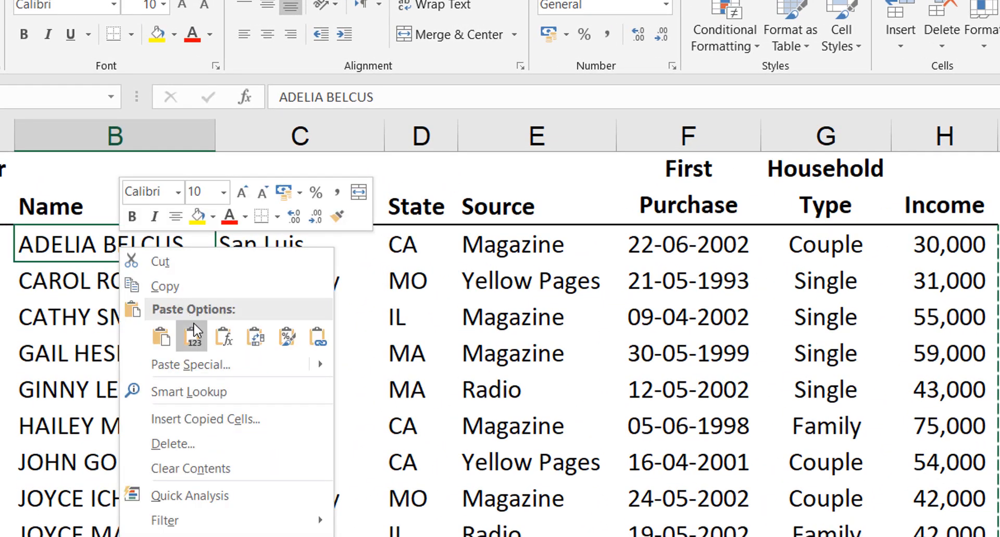
{"action": "left_click", "coordinate": [194, 337]}
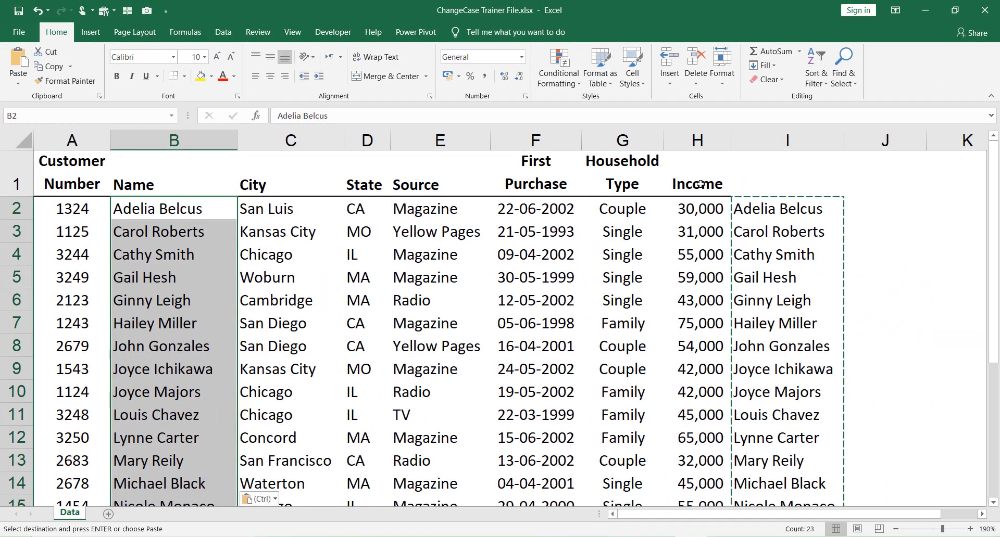
Cancel the copy mode and clear all the PROPER formulas from helper column I.
{"action": "left_click", "coordinate": [833, 172]}
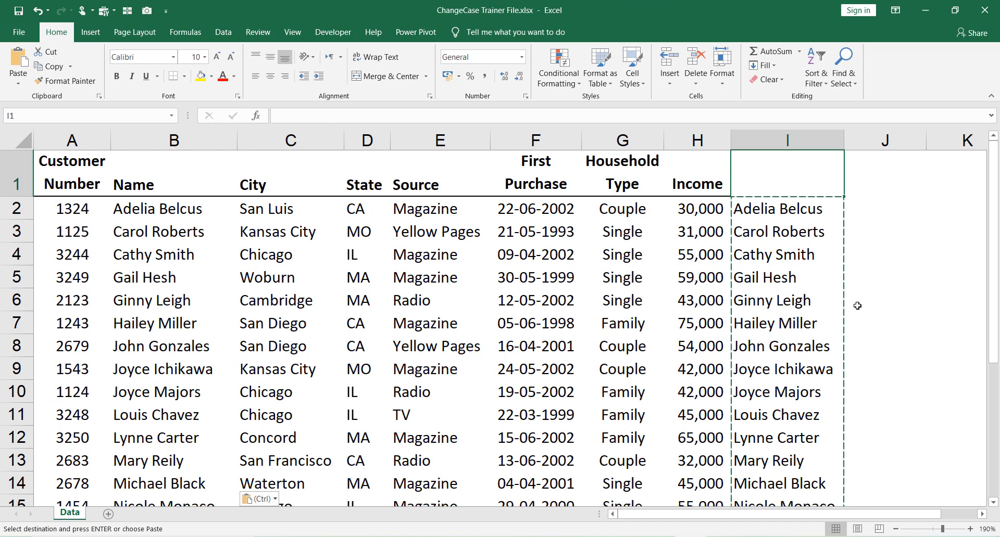
{"action": "key", "text": "Escape"}
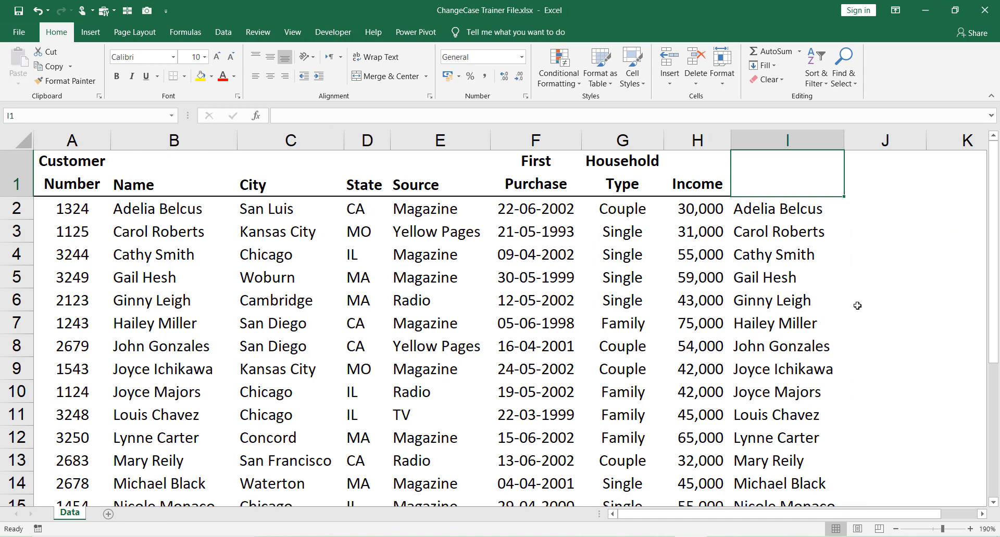
{"action": "key", "text": "ctrl+space"}
{"action": "key", "text": "Delete"}
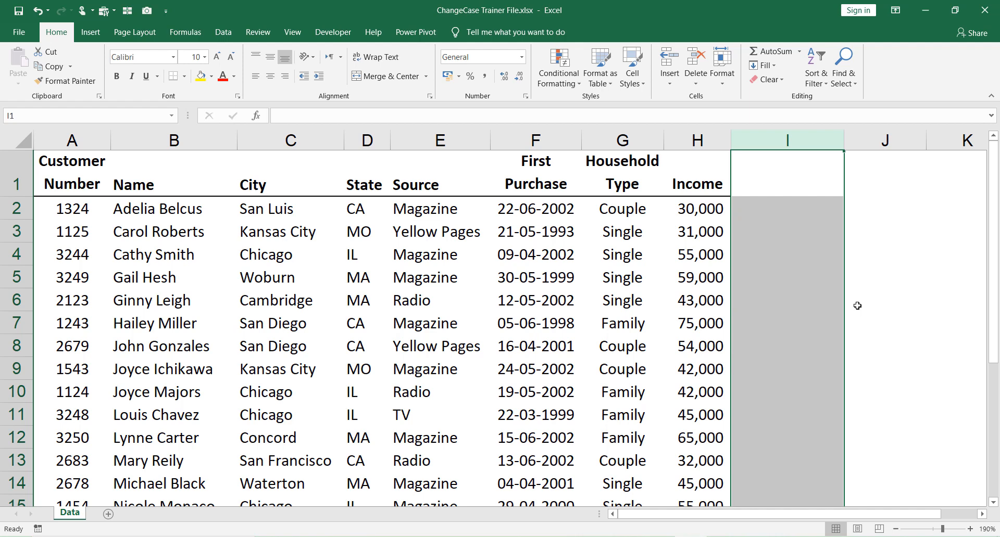
Enter the formula =LOWER(B2) in cell I2 and fill it down to the last customer row.
{"action": "key", "text": "Left"}
{"action": "key", "text": "Down"}
{"action": "key", "text": "Right"}
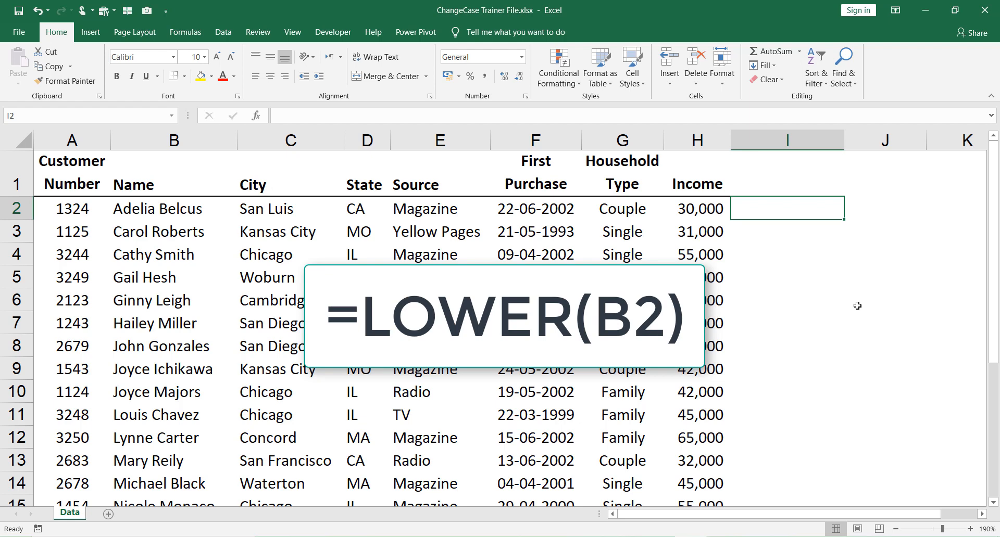
{"action": "type", "text": "=l"}
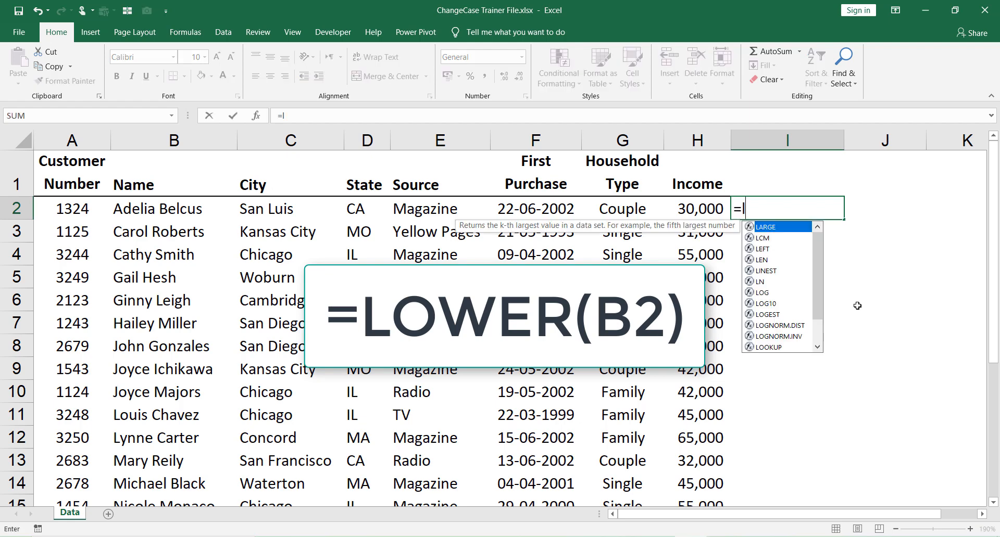
{"action": "type", "text": "owe"}
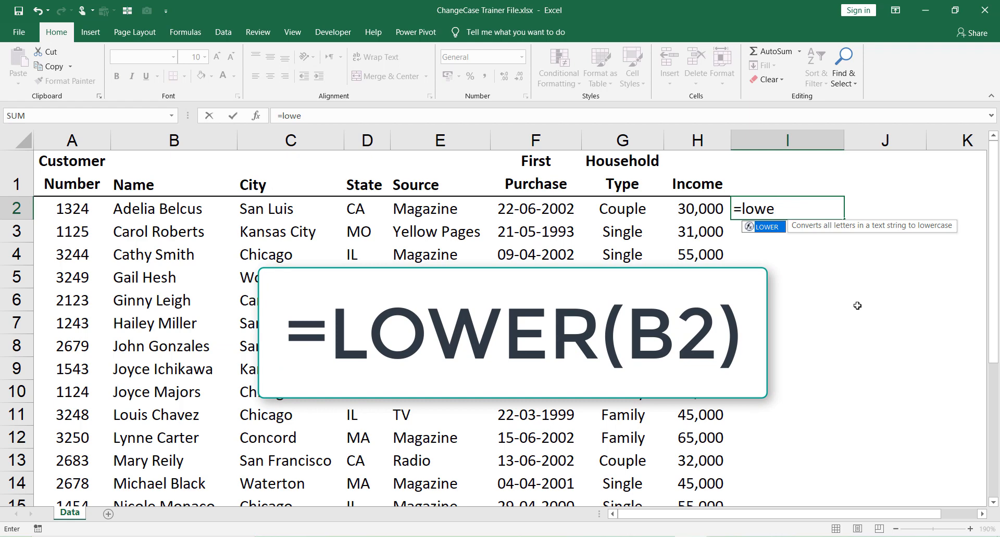
{"action": "key", "text": "Tab"}
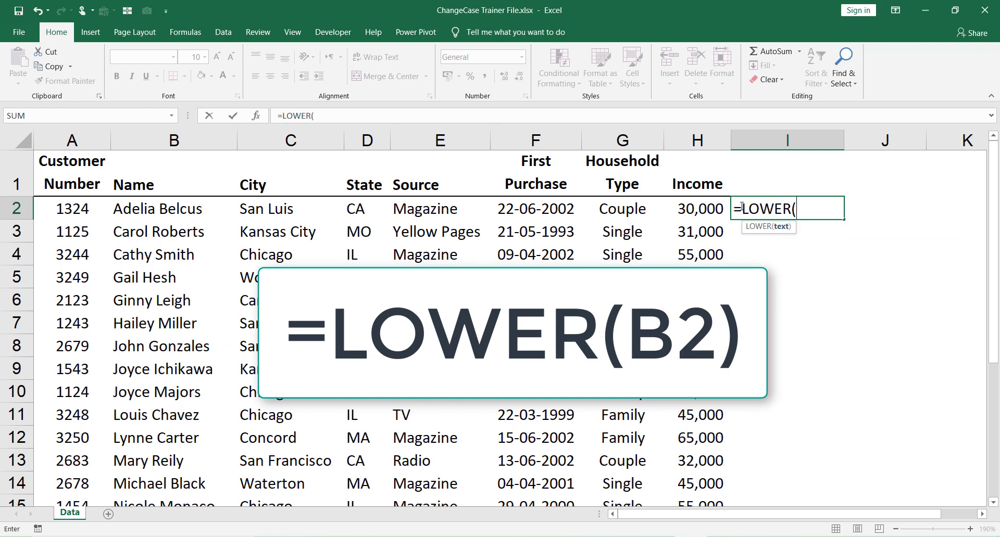
{"action": "left_click_drag", "start_coordinate": [741, 206], "coordinate": [790, 208]}
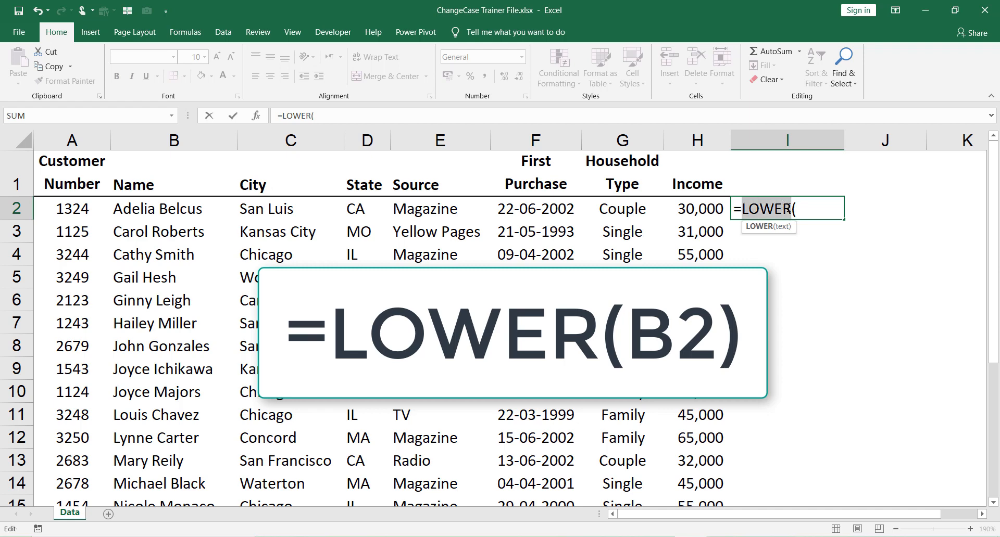
{"action": "left_click", "coordinate": [811, 208]}
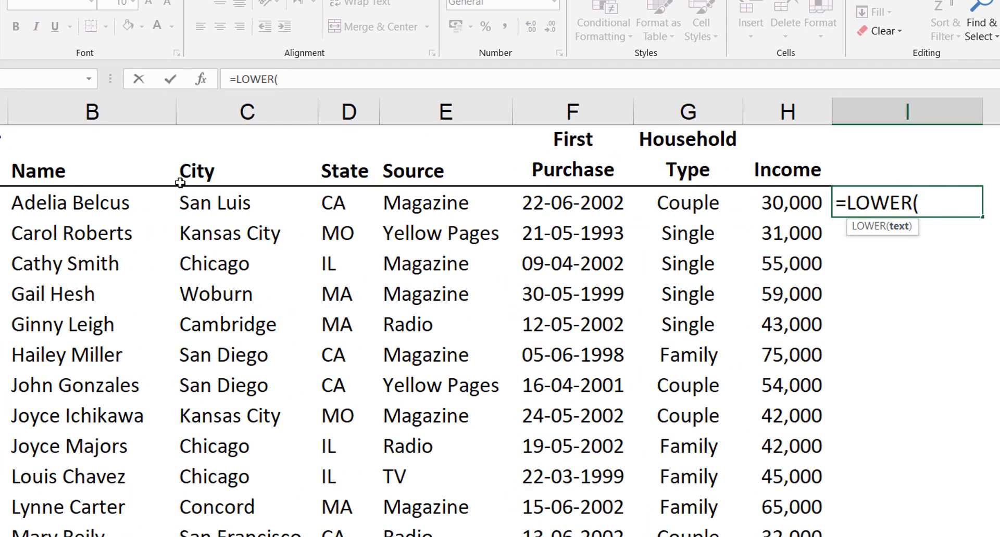
{"action": "left_click", "coordinate": [108, 209]}
{"action": "key", "text": "Return"}
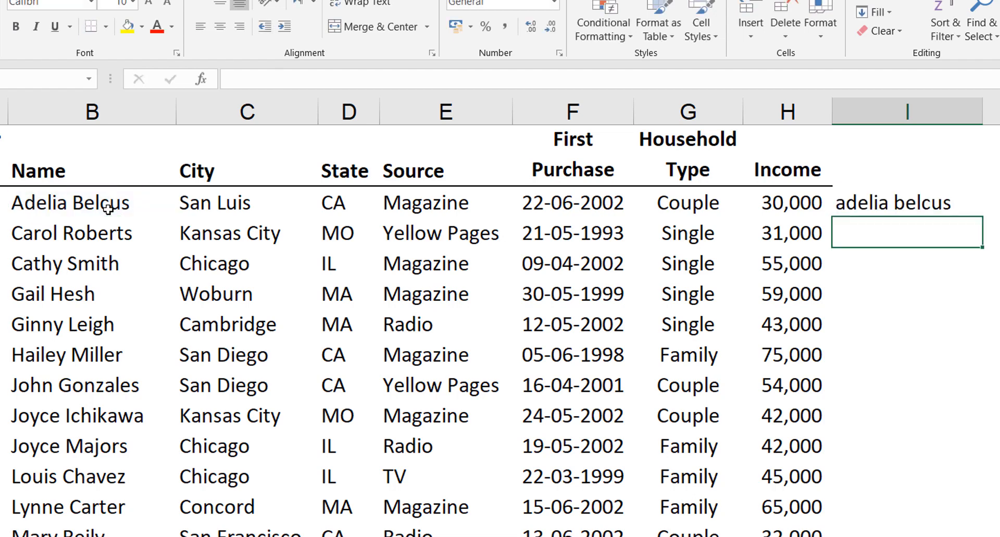
{"action": "left_click", "coordinate": [936, 195]}
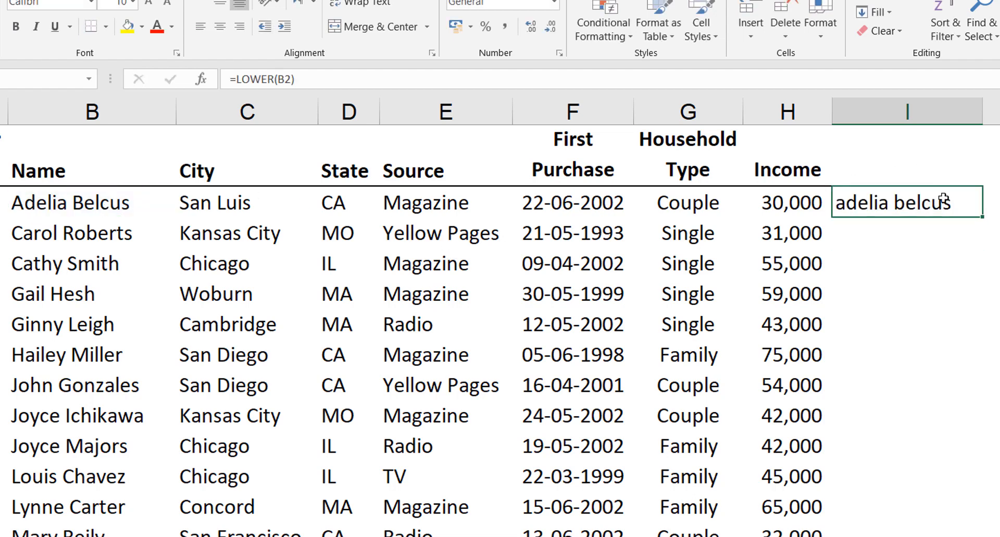
{"action": "double_click", "coordinate": [984, 217]}
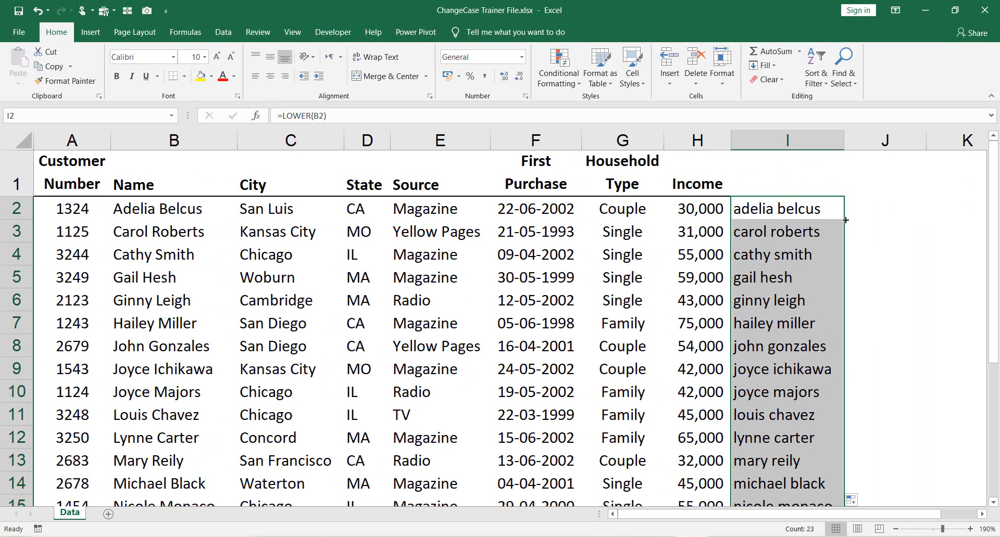
Copy the lowercase names in column I, paste them as values over the Name column from B2, and end the copy mode.
{"action": "key", "text": "ctrl+c"}
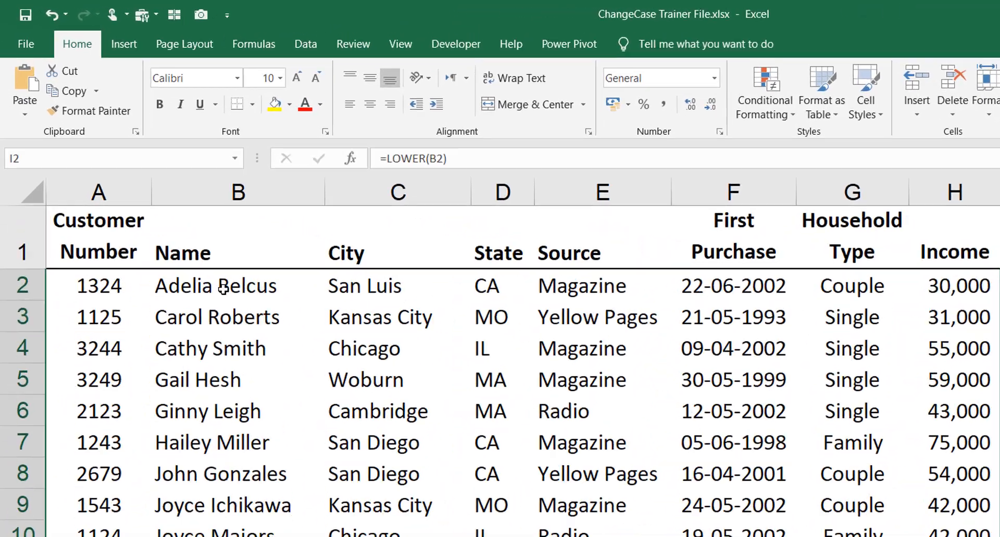
{"action": "left_click", "coordinate": [223, 288]}
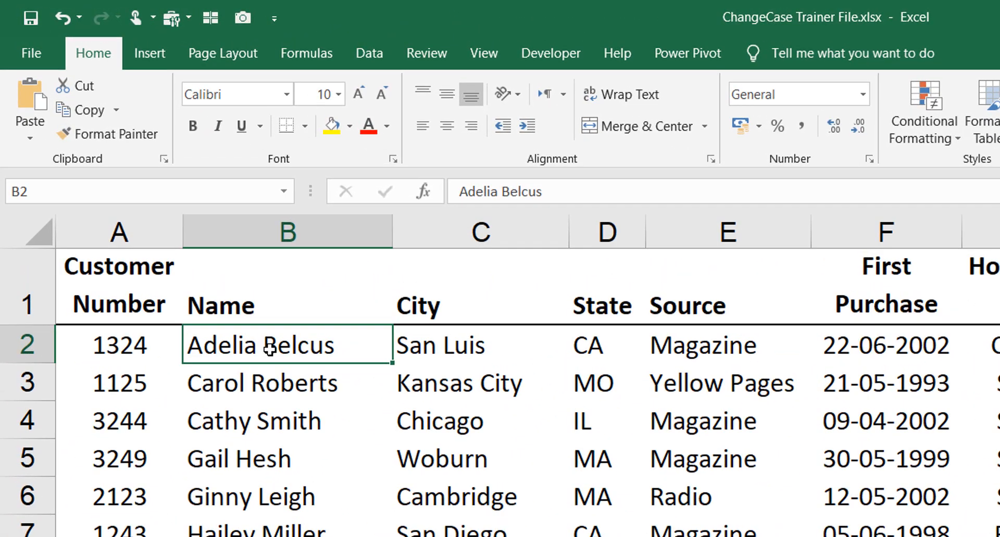
{"action": "right_click", "coordinate": [269, 349]}
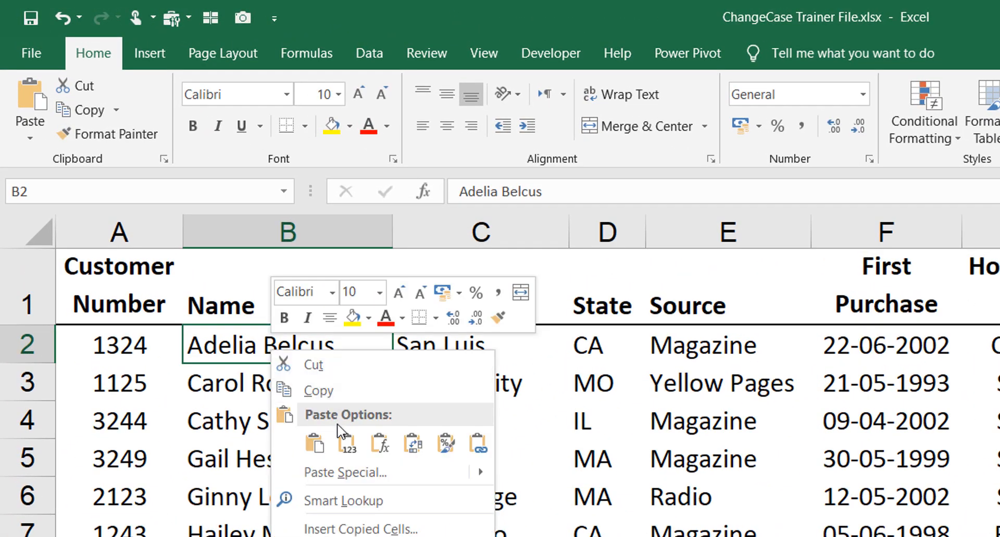
{"action": "left_click", "coordinate": [347, 445]}
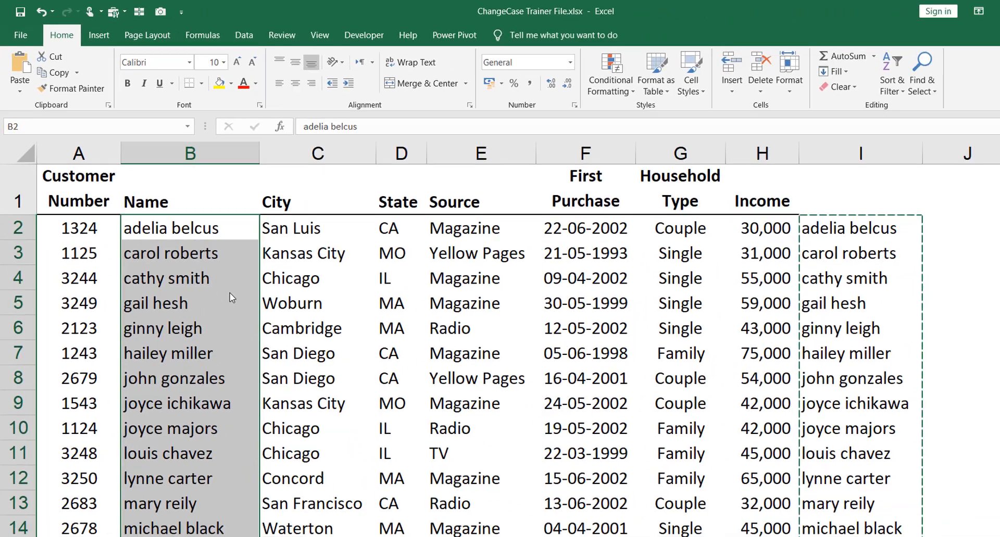
{"action": "key", "text": "Escape"}
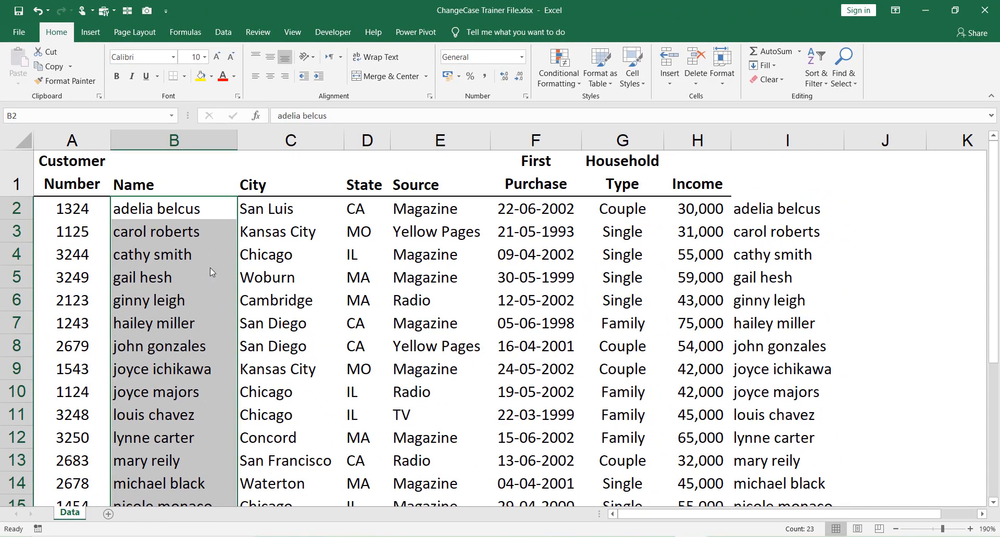
Clear the LOWER formulas from the whole of helper column I and select the empty cell I2.
{"action": "left_click", "coordinate": [779, 138]}
{"action": "key", "text": "Delete"}
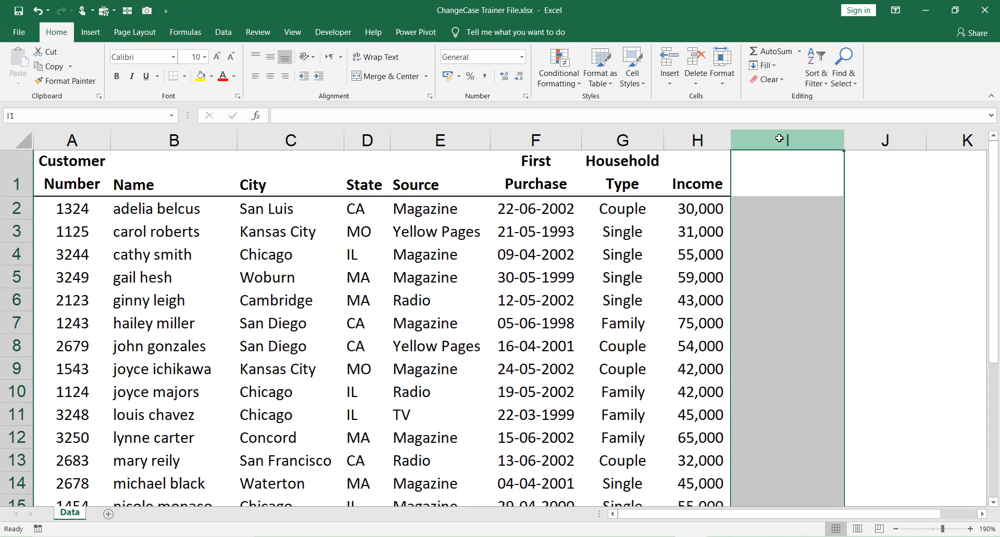
{"action": "key", "text": "Down"}
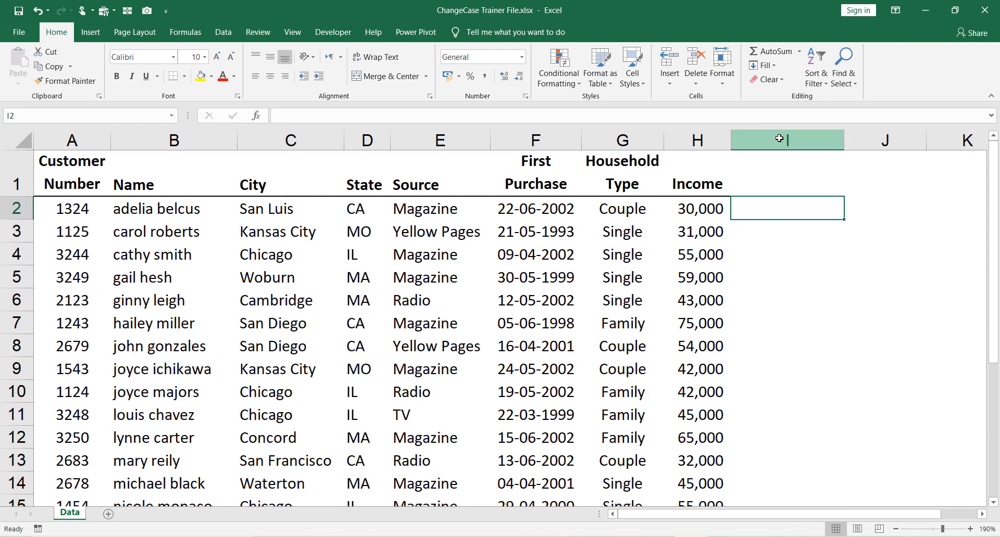